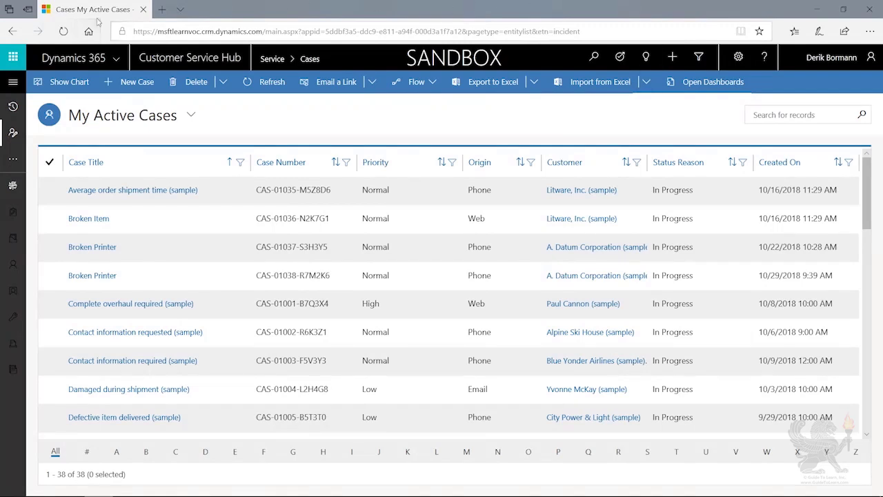
- Switch to the Dynamics 365 — custom app and go to the Customizations area under Settings
click(117, 58)
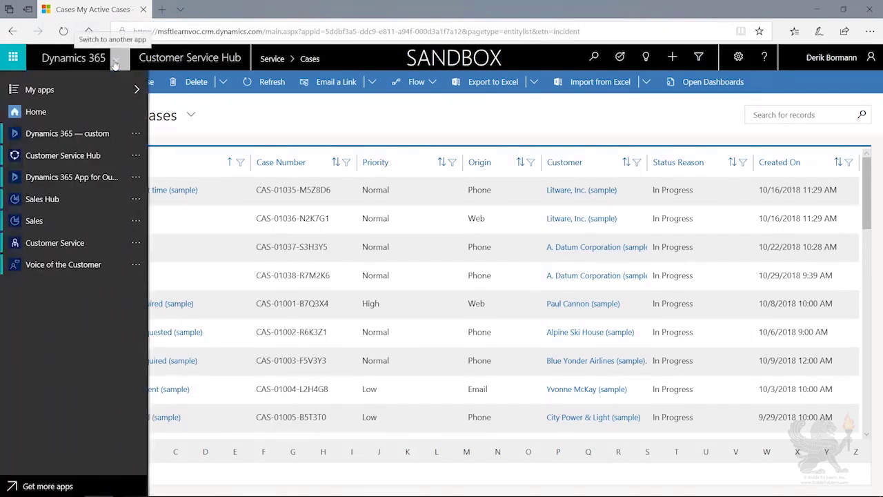
click(102, 136)
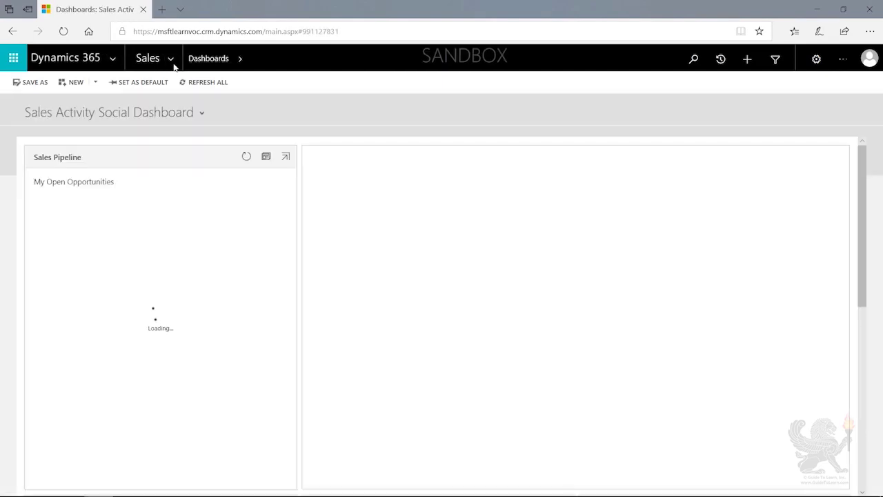
click(174, 66)
click(496, 100)
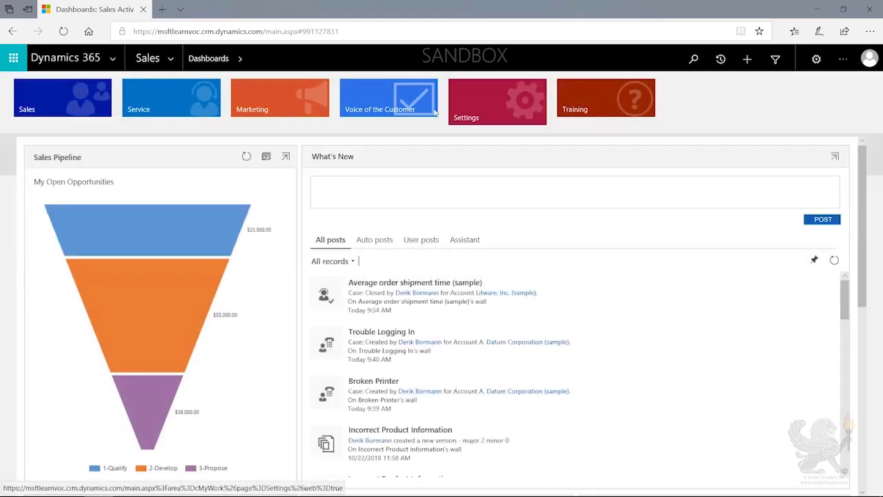
click(171, 162)
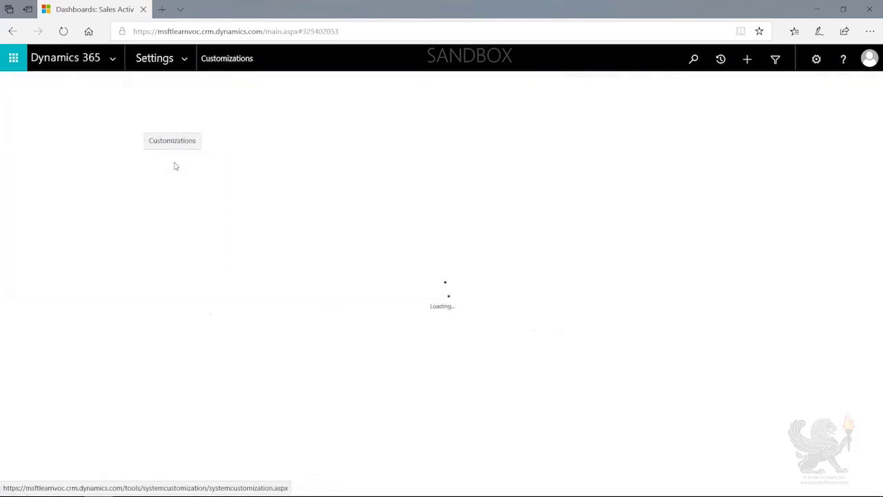
- Open the default solution for customizing the system, maximize it, and list the fields of the Case entity
click(115, 124)
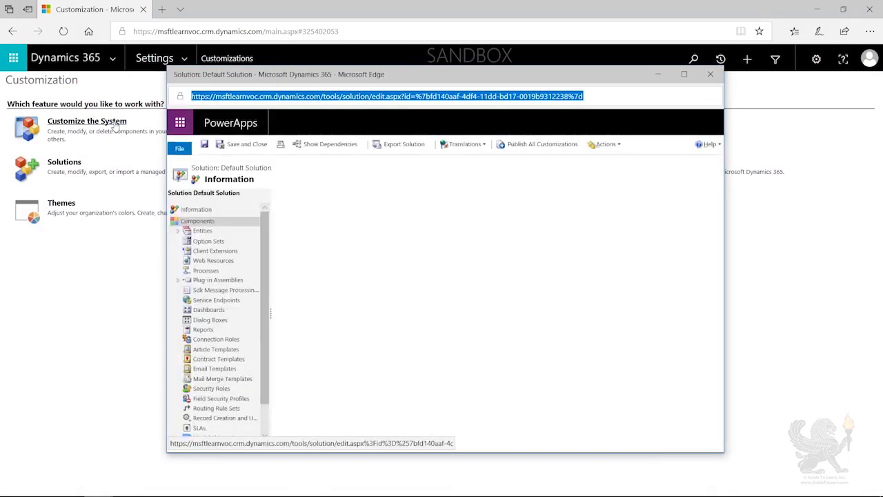
click(683, 74)
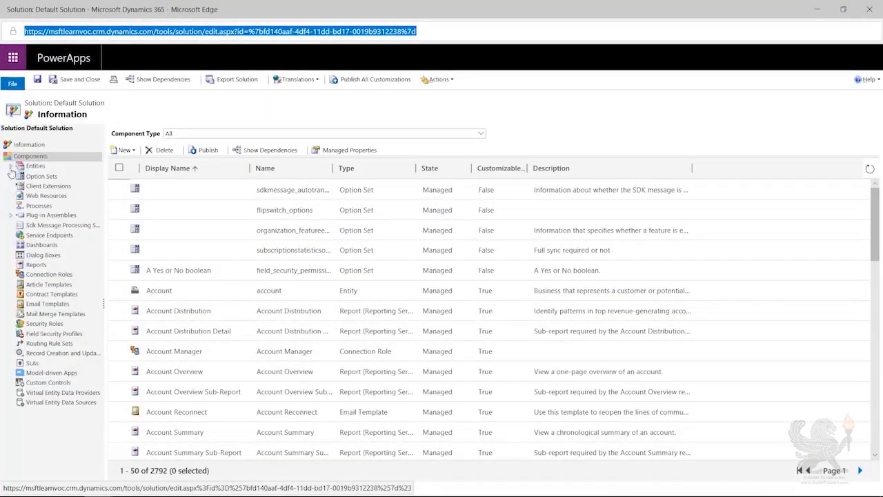
click(10, 168)
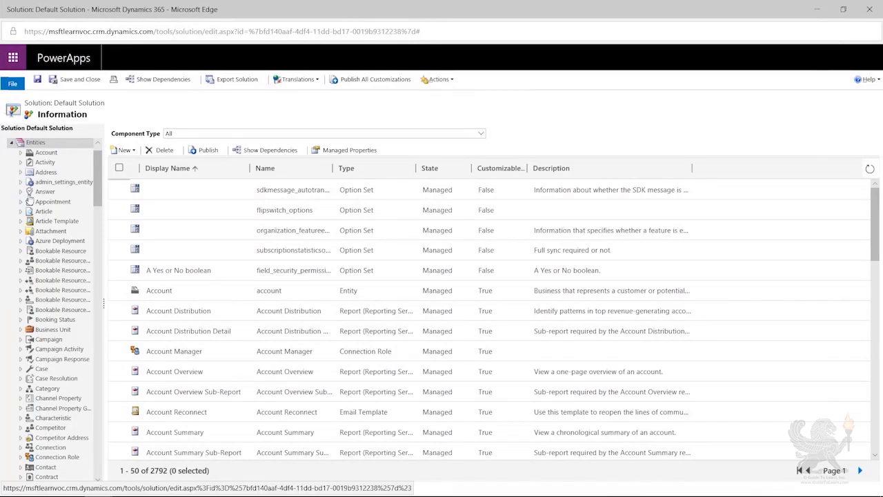
click(22, 373)
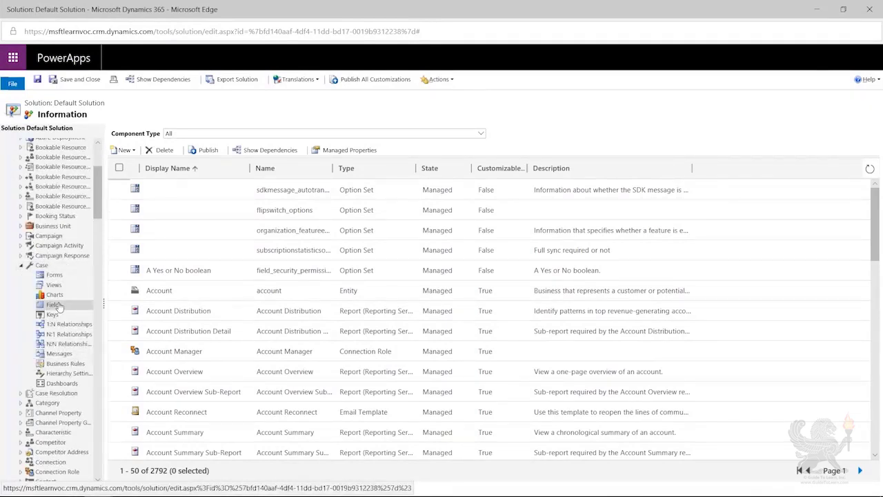
click(55, 304)
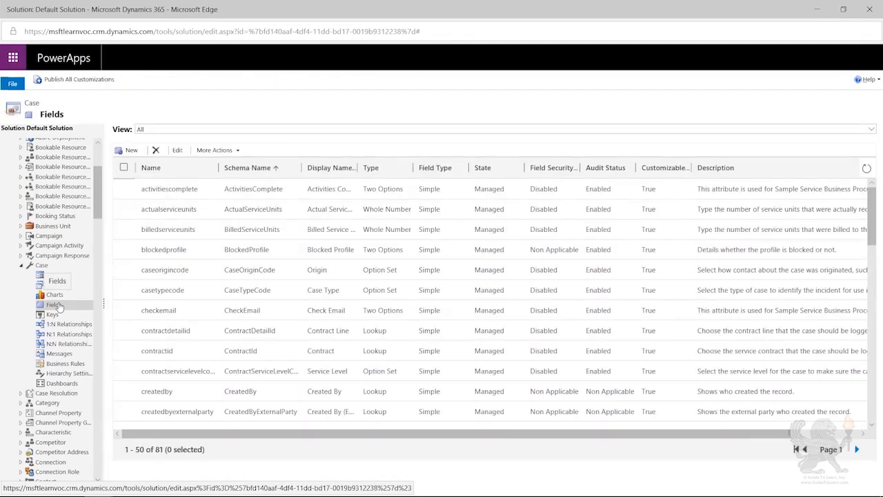
- Sort the Case fields by schema name in descending order and open the statuscode field in a maximized window
click(256, 171)
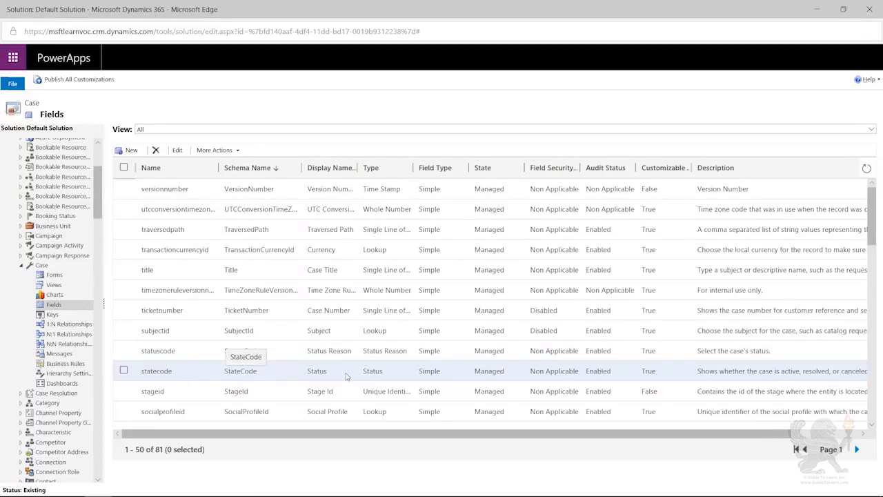
double_click(293, 357)
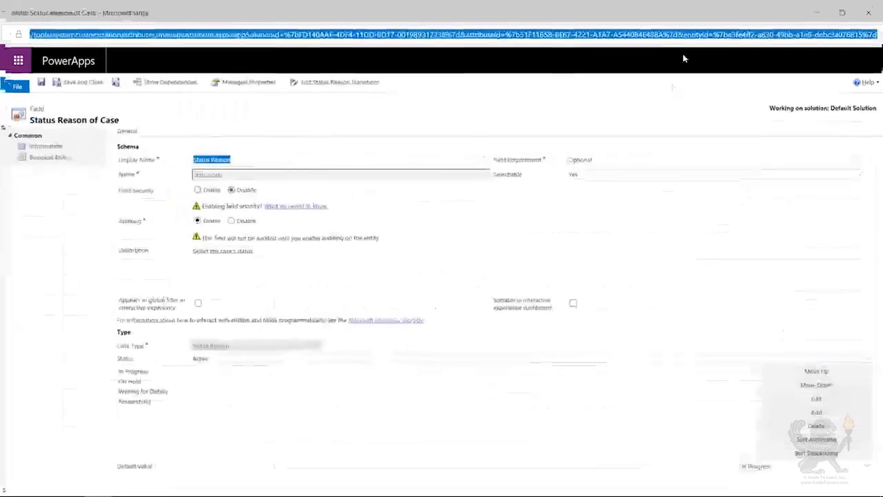
click(683, 50)
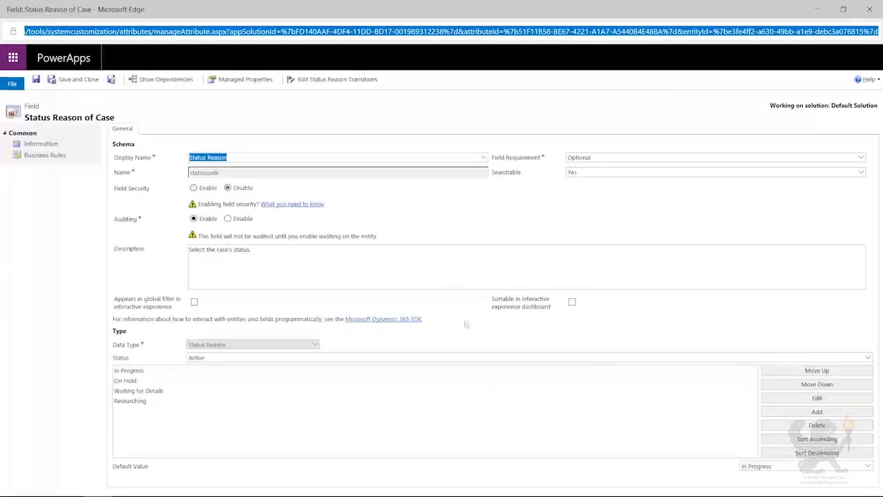
- Review the status reasons listed for the Resolved status and return the list to the Active status
click(217, 361)
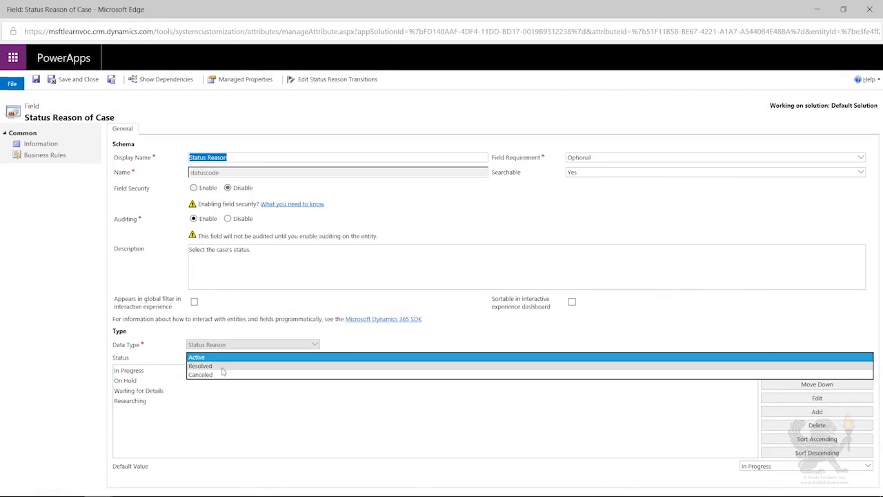
click(223, 366)
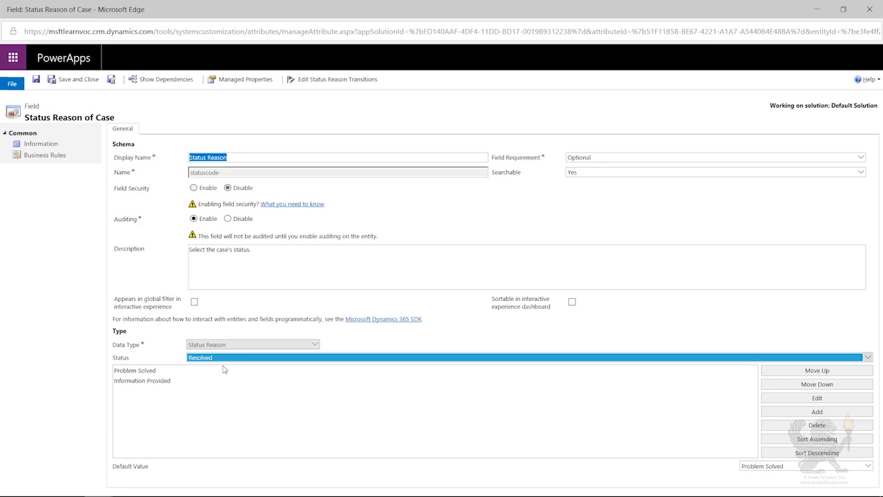
click(261, 357)
click(261, 349)
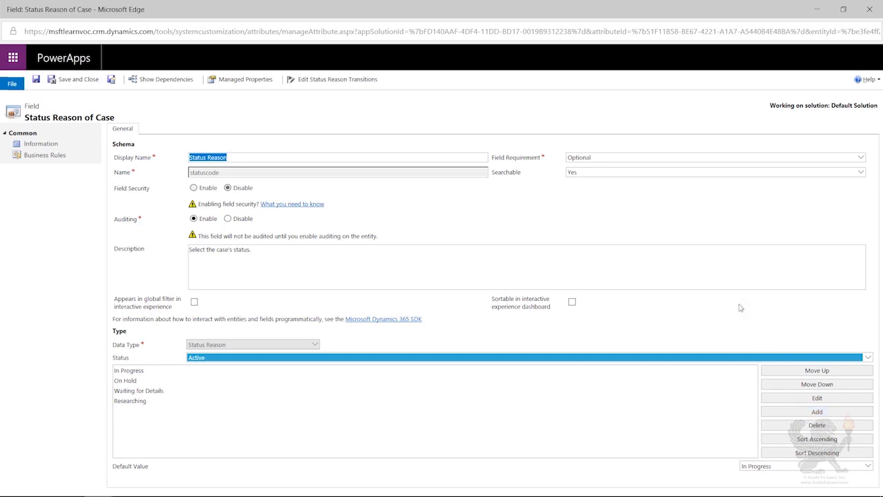
- Enable status reason transitions and allow In Progress to change to On Hold, Waiting for Details, Researching, Problem Solved and Canceled
click(361, 80)
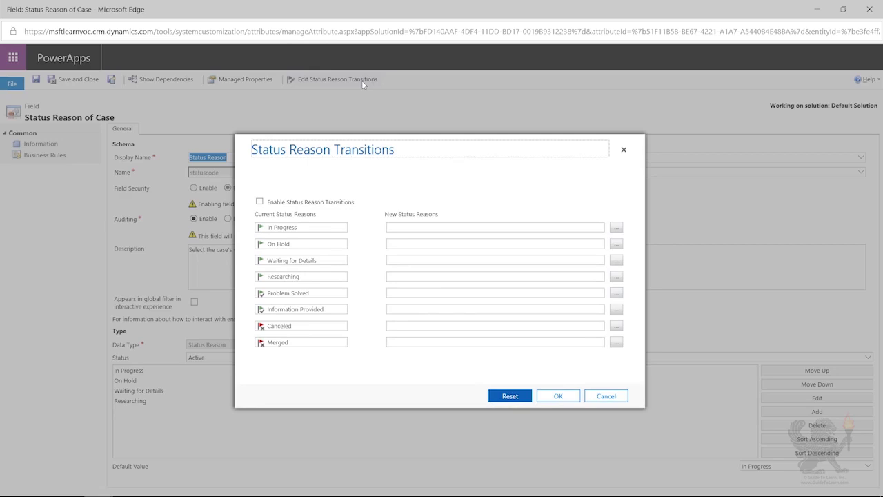
click(259, 203)
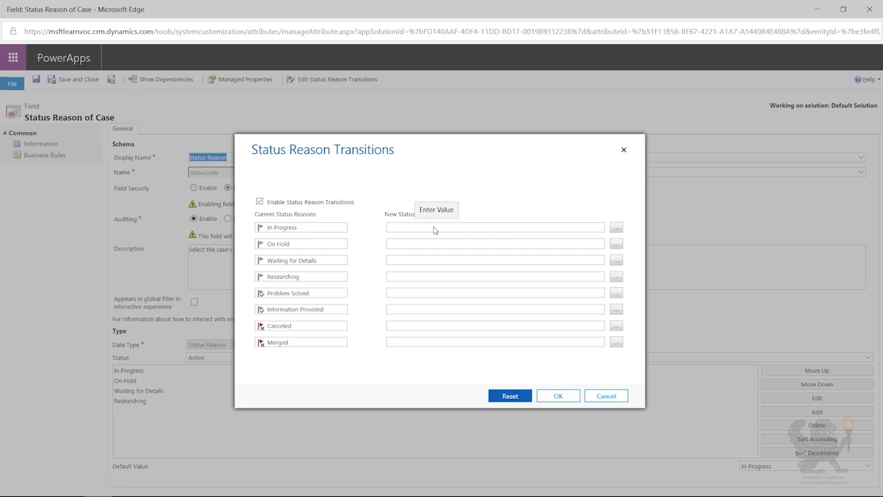
click(617, 229)
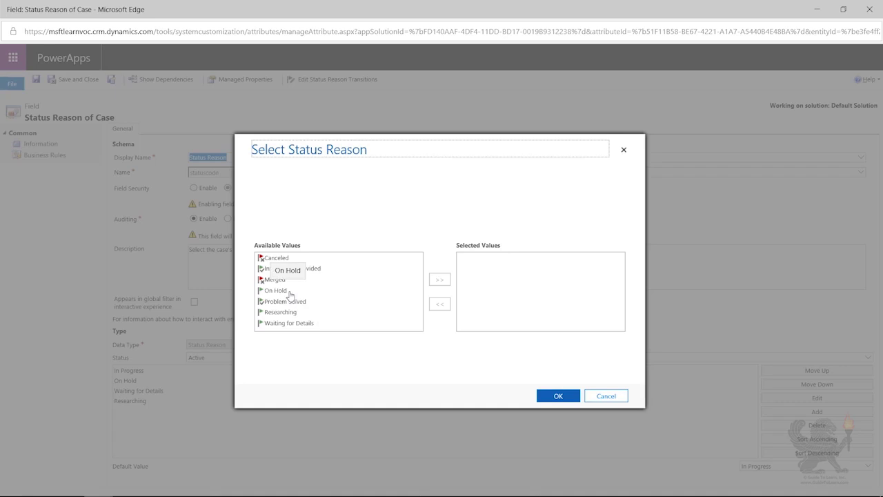
click(288, 291)
click(440, 279)
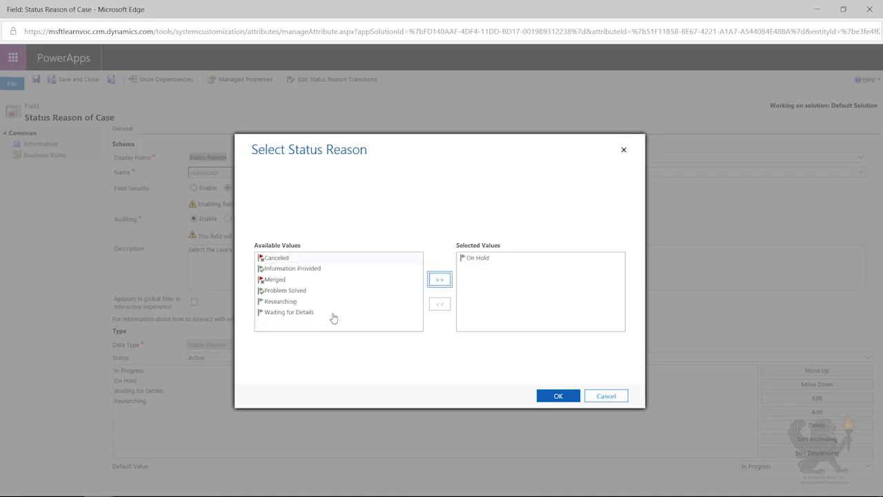
click(333, 314)
click(439, 280)
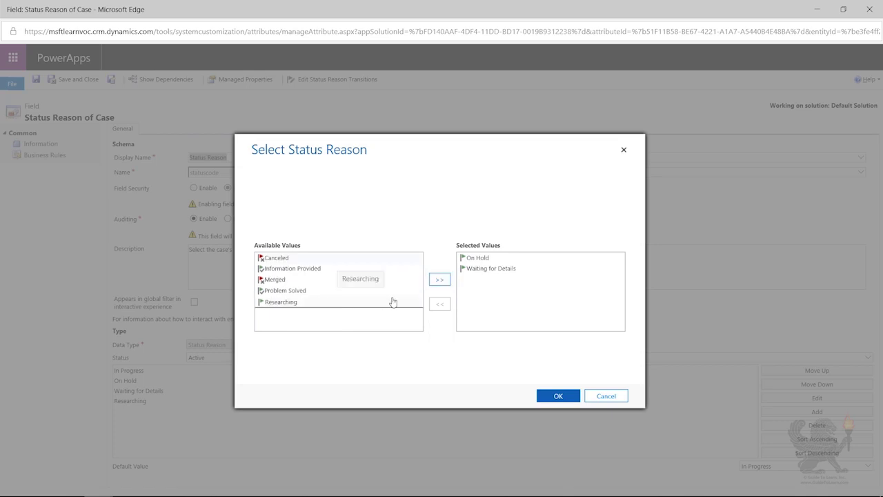
click(440, 279)
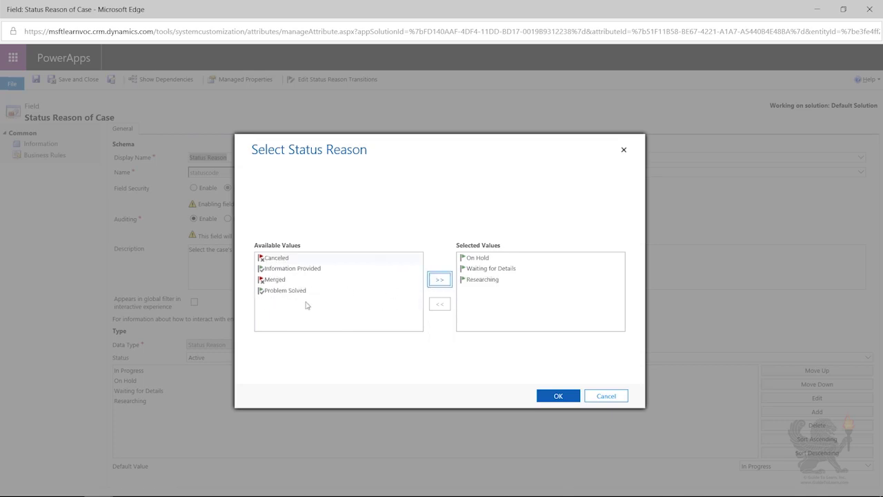
click(308, 291)
click(440, 279)
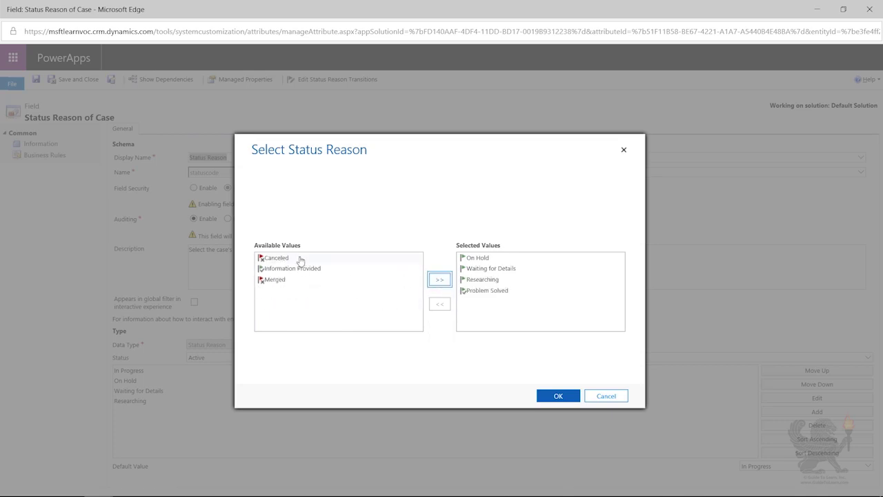
click(300, 260)
click(440, 279)
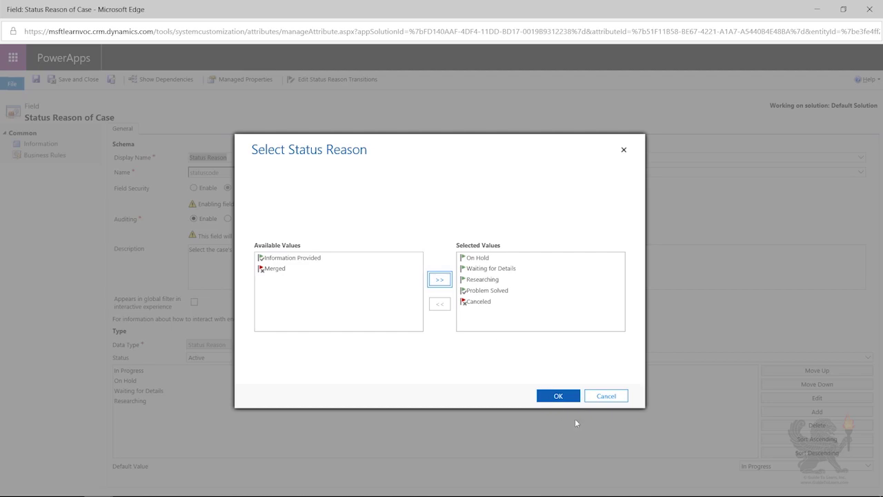
click(560, 396)
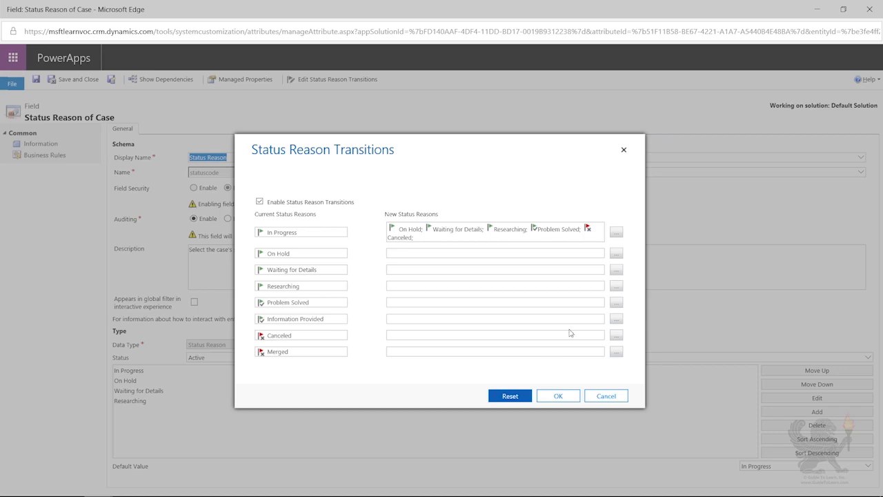
- Allow the On Hold status reason to change to In Progress, Canceled and Problem Solved
click(620, 256)
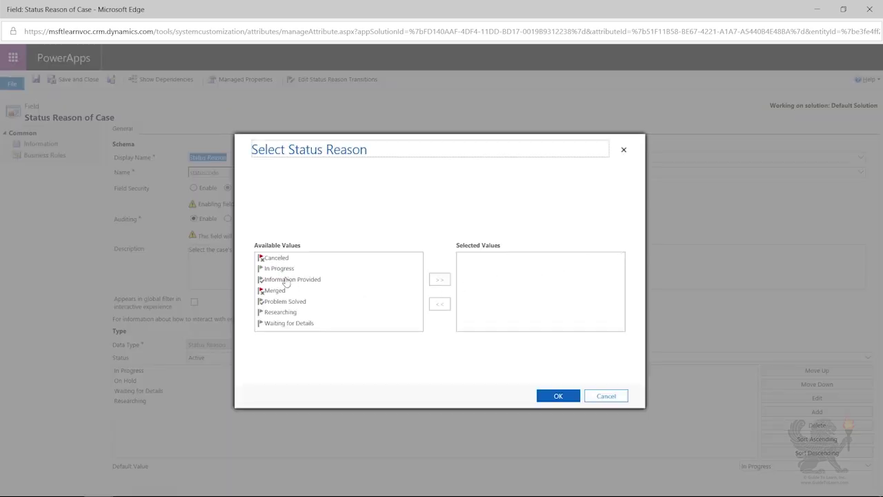
click(288, 270)
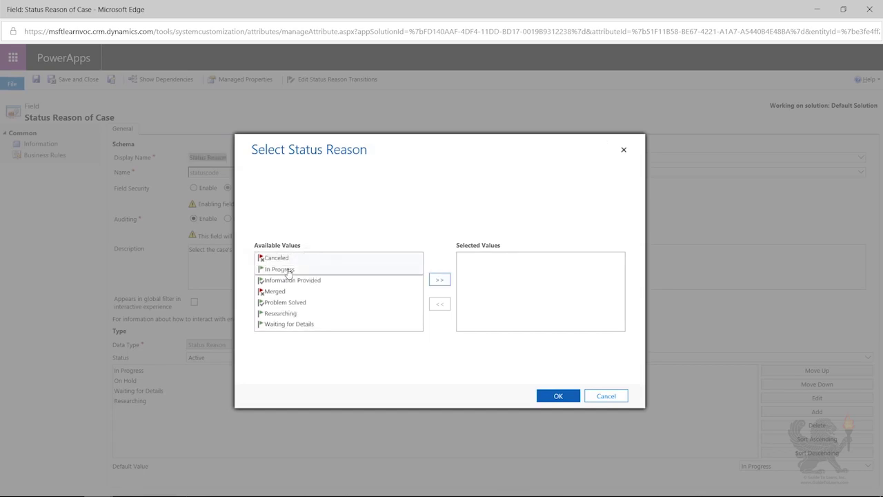
click(439, 279)
click(292, 260)
click(439, 279)
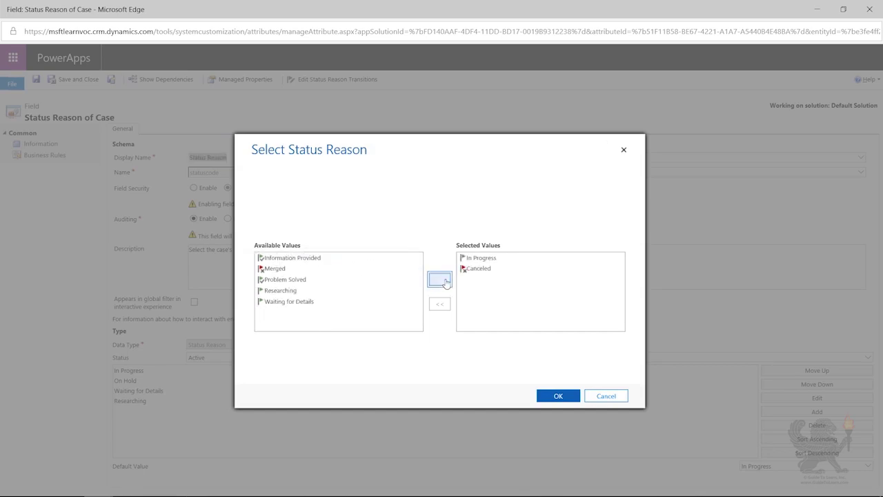
click(304, 281)
click(439, 280)
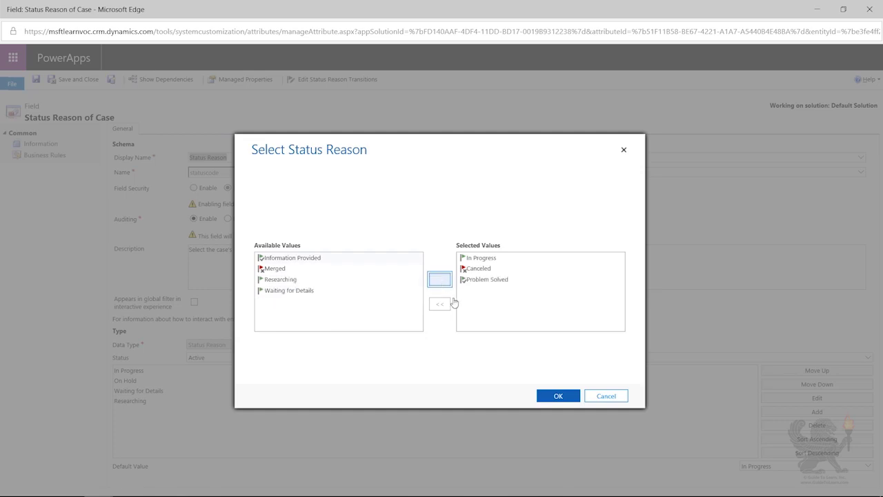
click(559, 396)
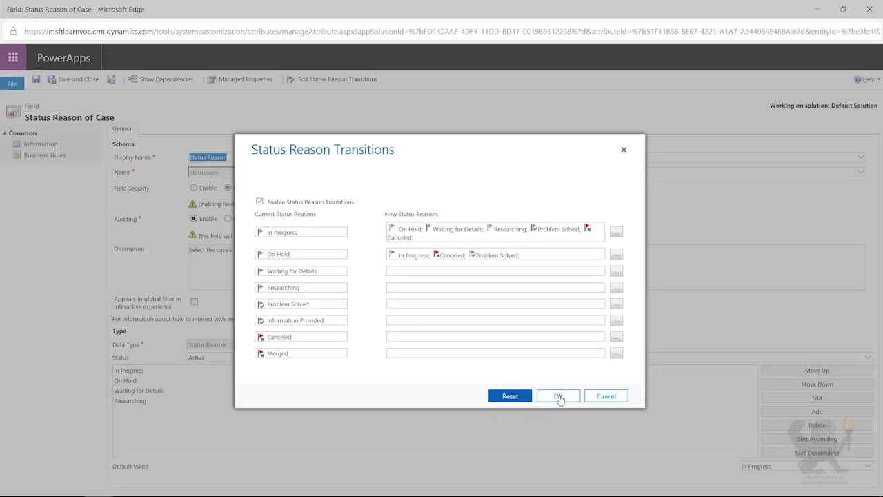